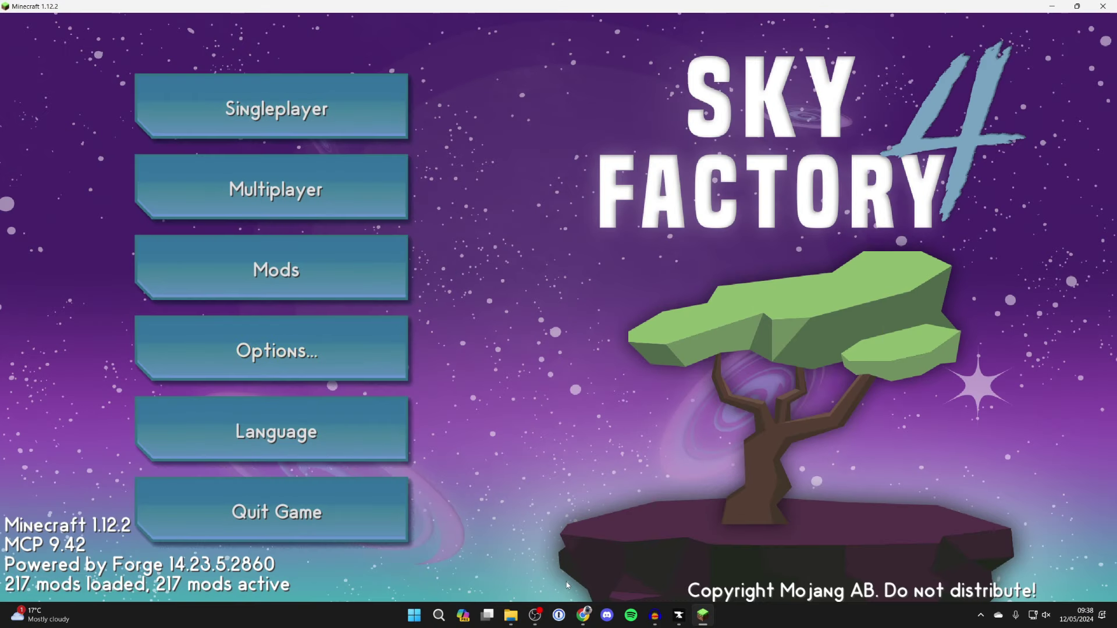
- Switch from the Sky Factory 4 title screen to the Apex Hosting homepage in Chrome
click(583, 616)
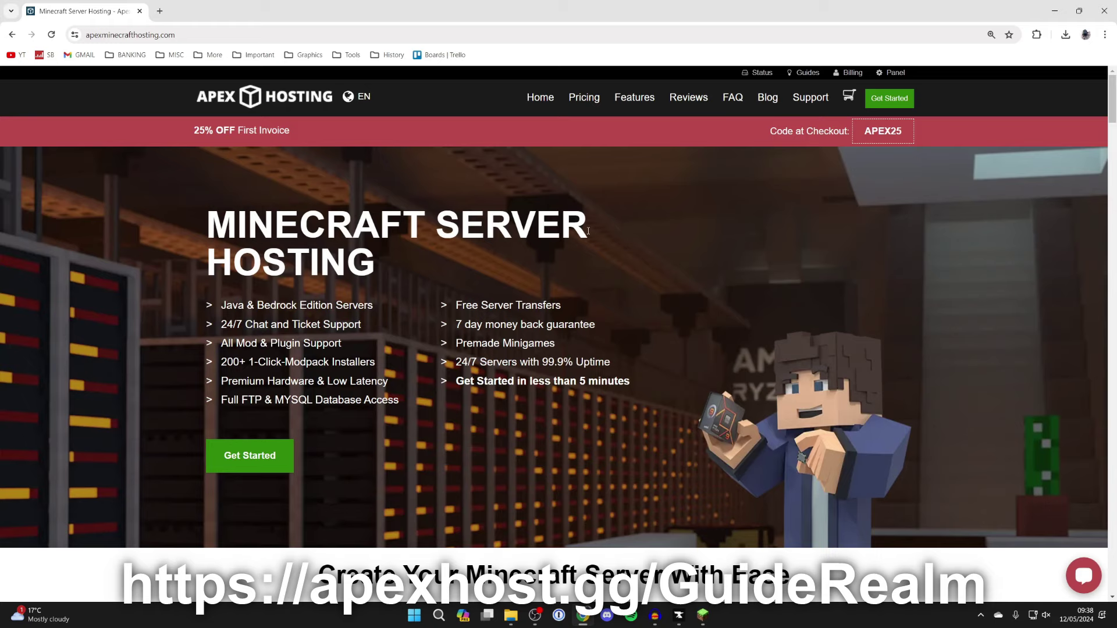
- Browse the homepage features, then go to Get Started for Minecraft server packages and pricing
scroll(587, 243, down, 6)
scroll(587, 243, down, 1)
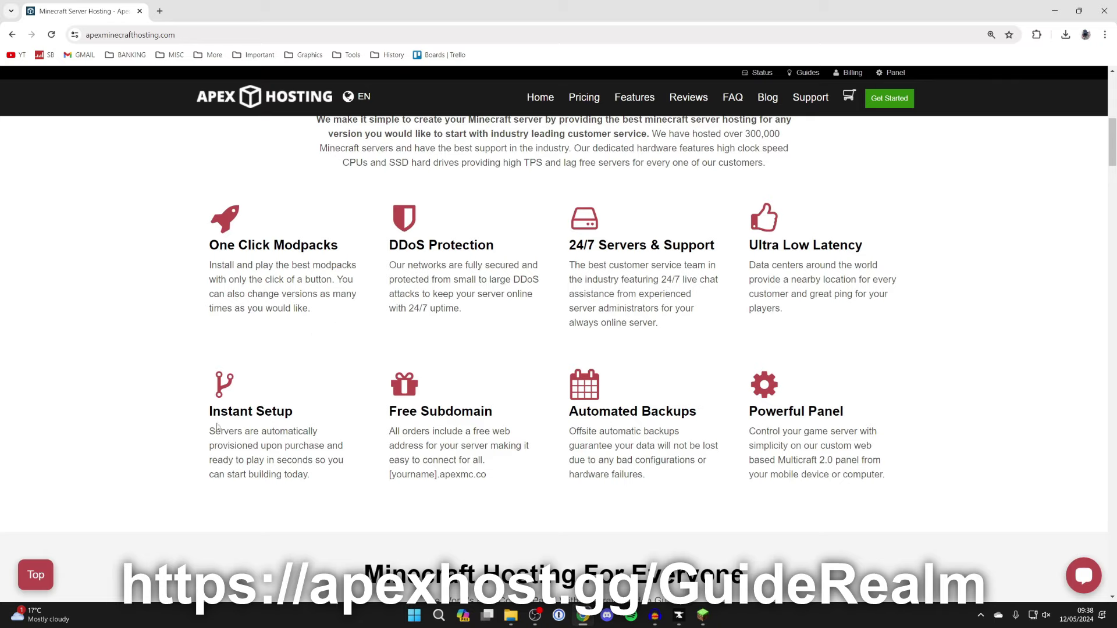
scroll(356, 400, up, 10)
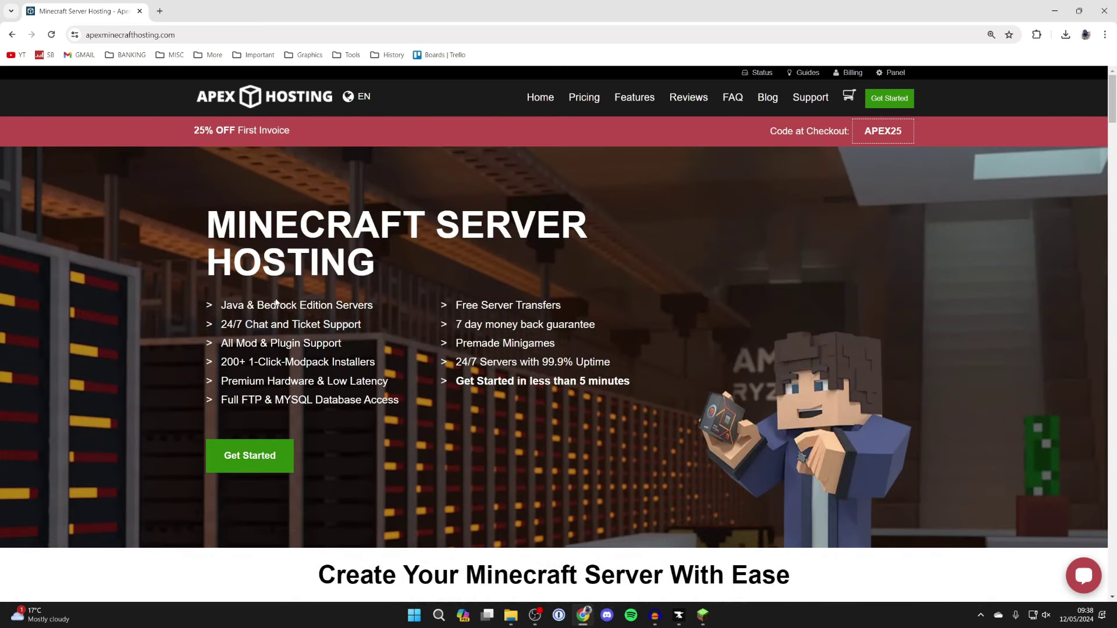
click(246, 457)
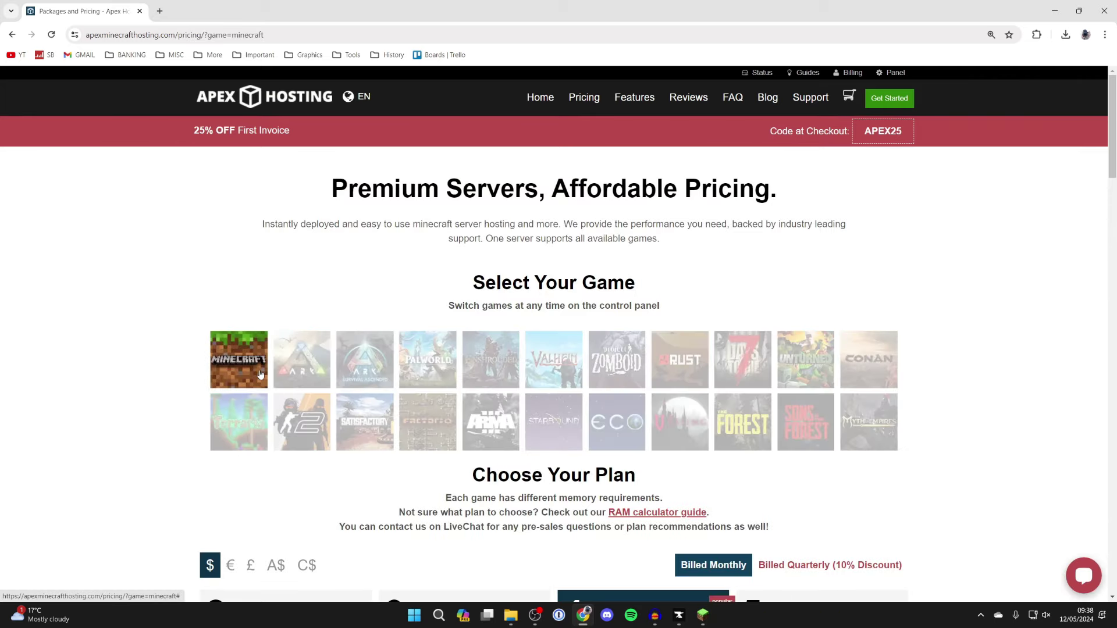
- Compare the RAM plan cards and order the 8GB plan (£16.76 GBP)
scroll(260, 374, down, 5)
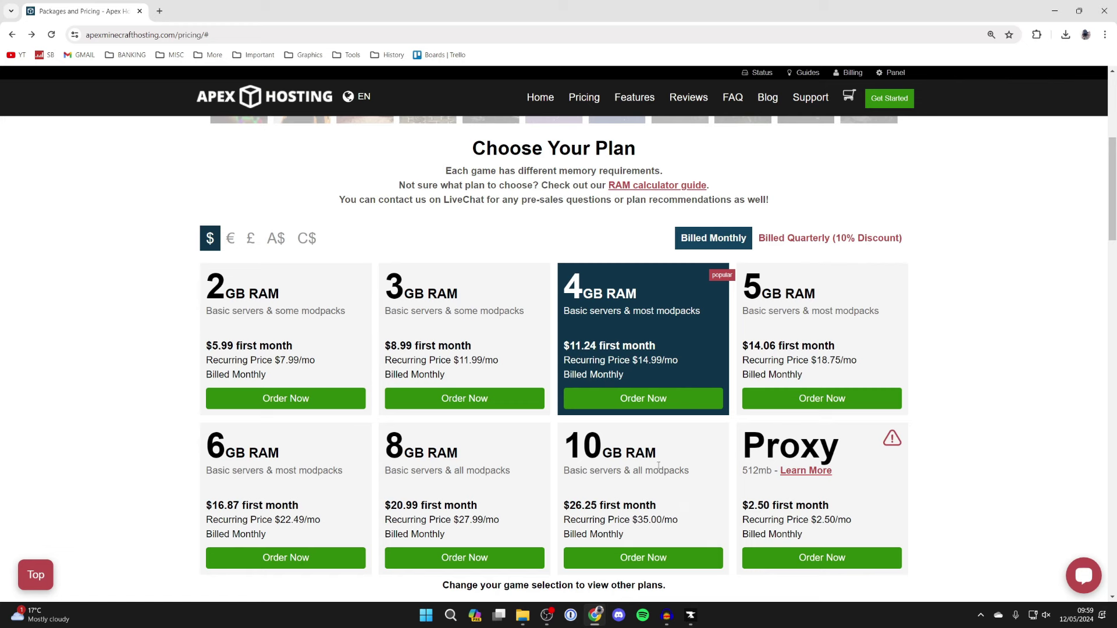
scroll(676, 465, down, 1)
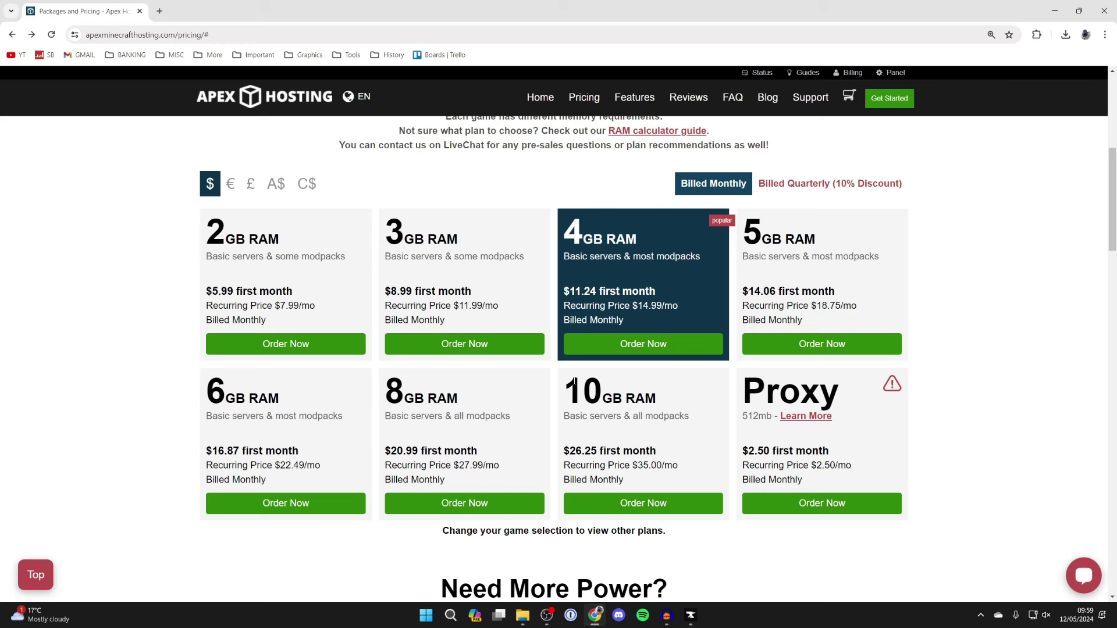
scroll(523, 381, down, 1)
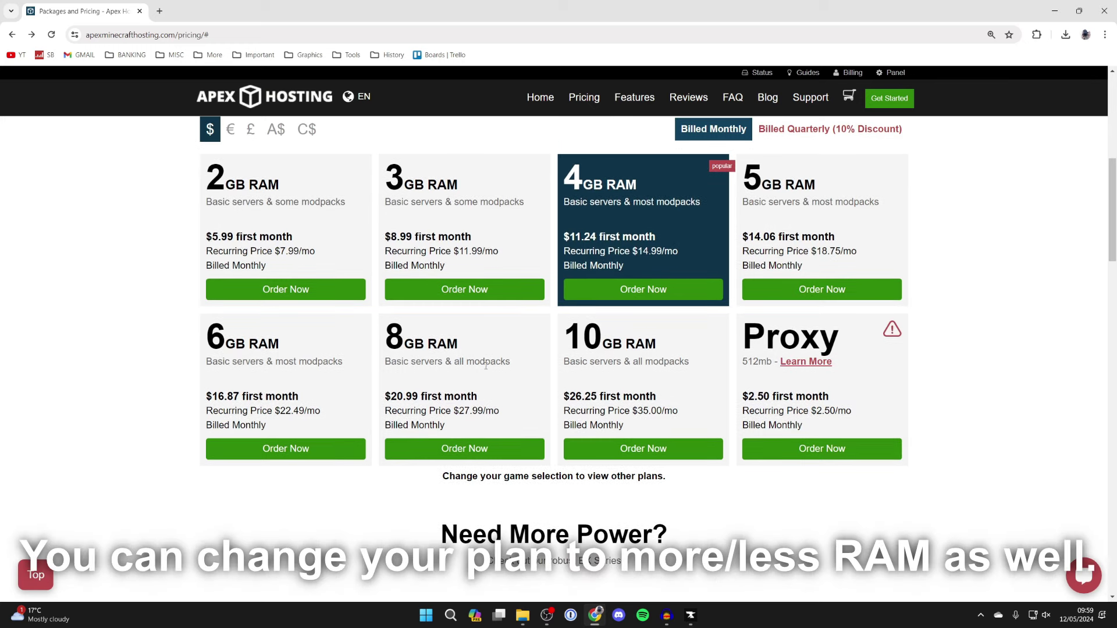
scroll(415, 372, up, 1)
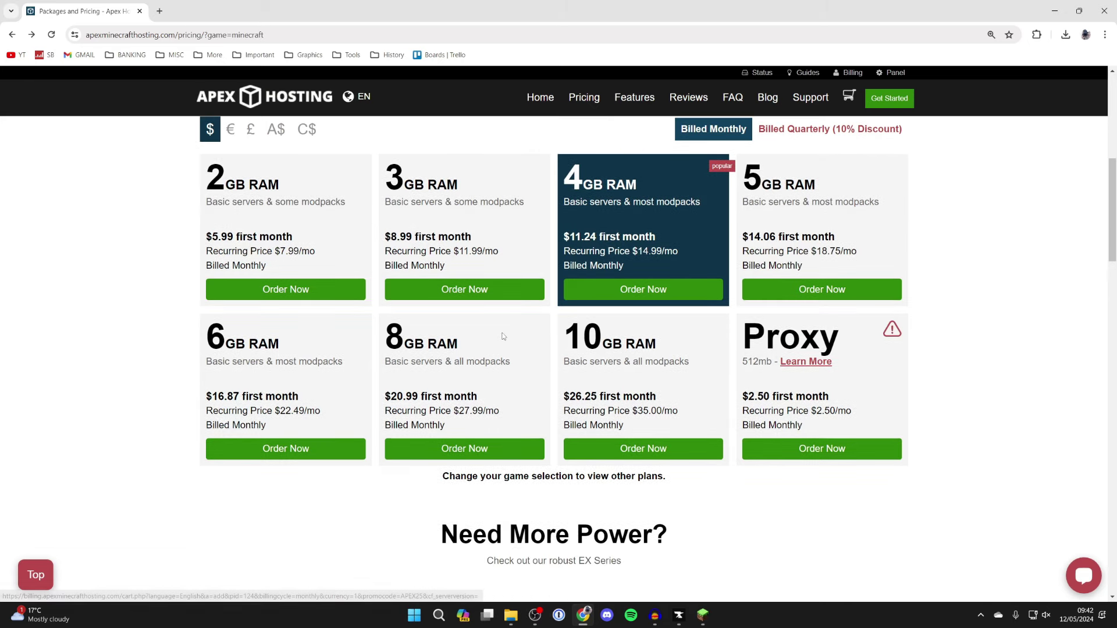
click(505, 452)
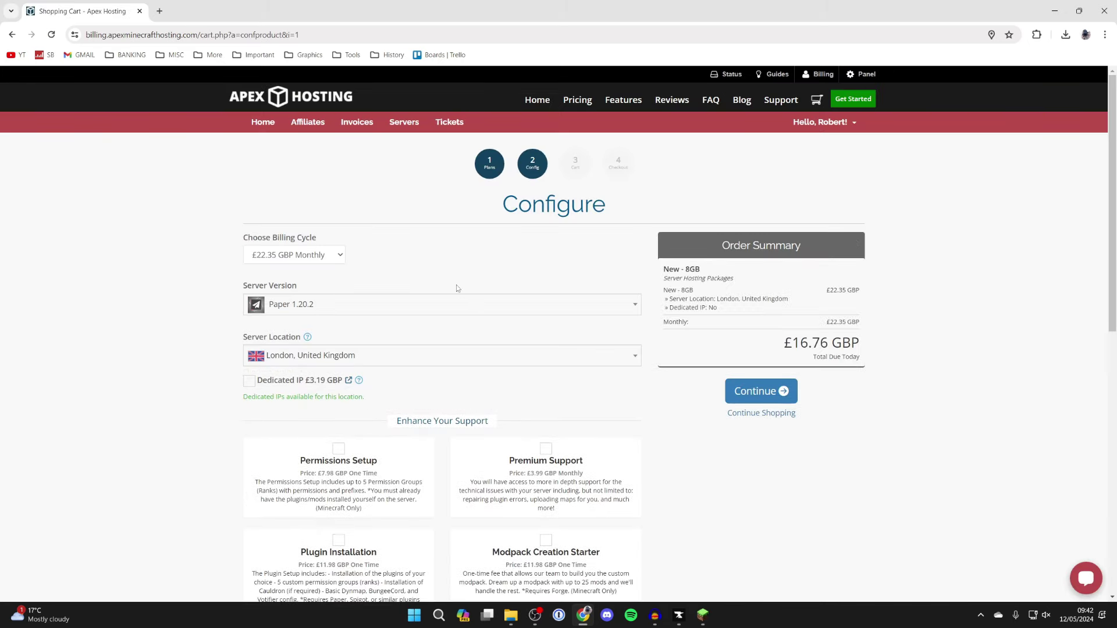
- Search 'skyfac' in the Server Version list and choose Skyfactory 4 under CurseForge
click(329, 312)
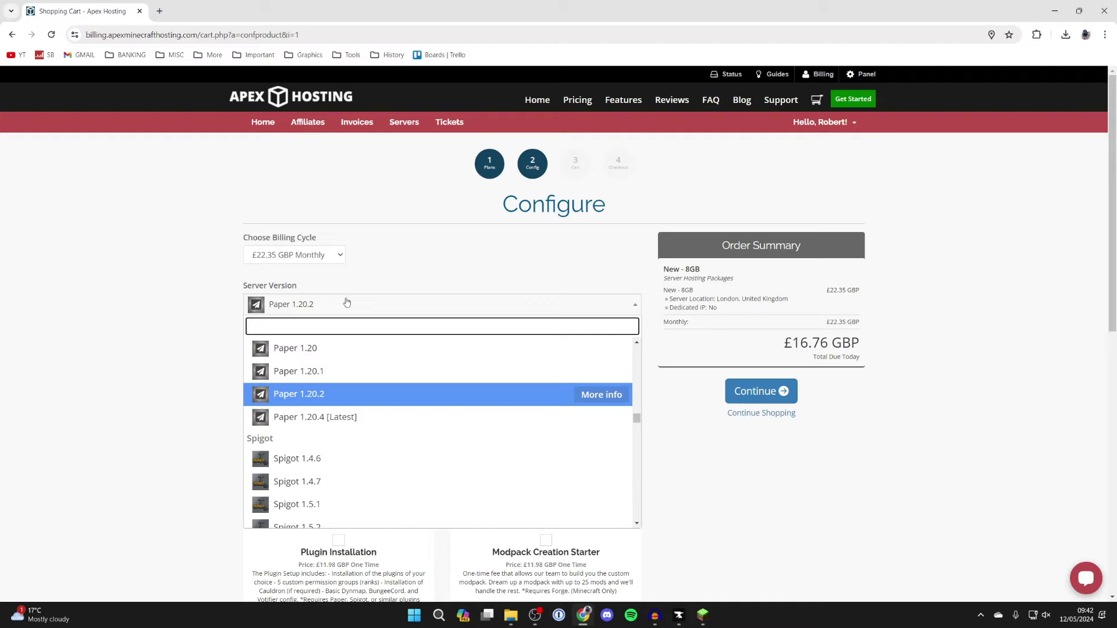
text(skyfac)
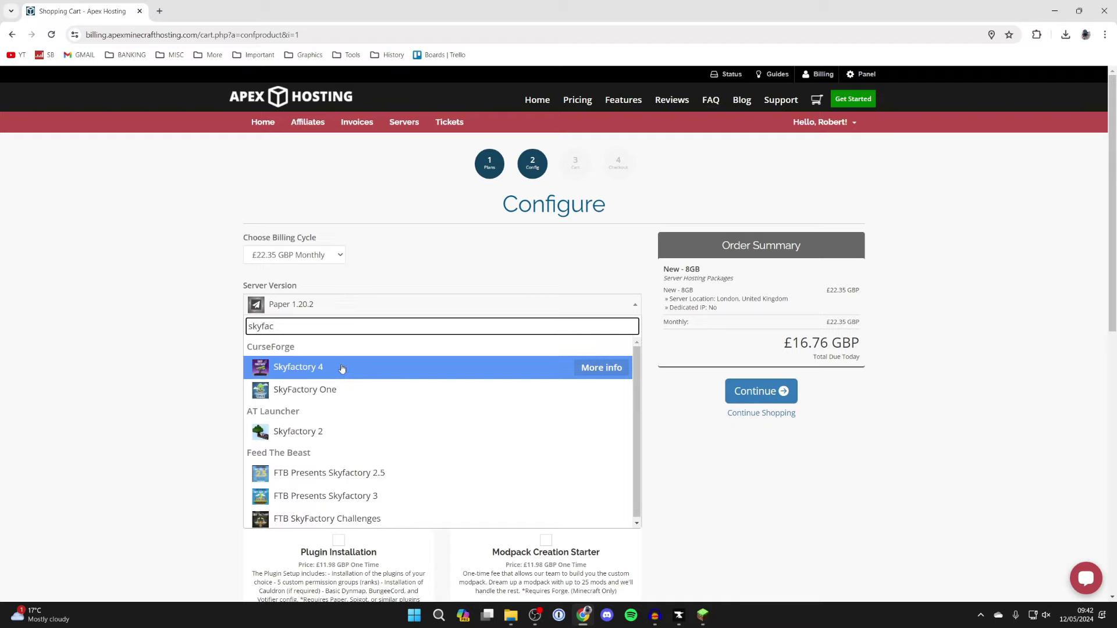
click(340, 368)
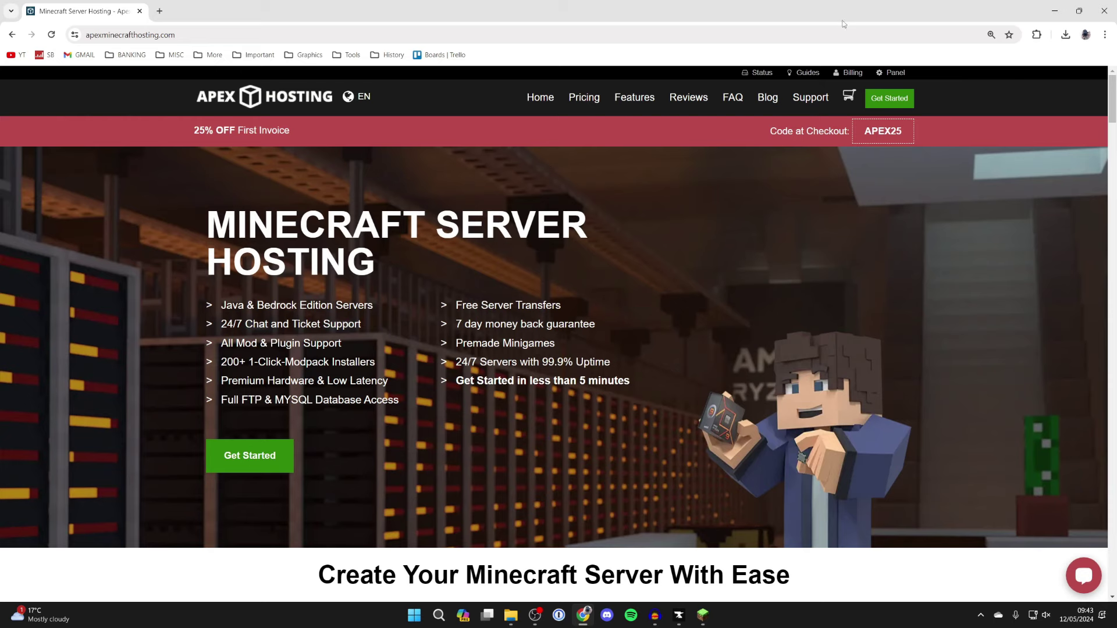
- Open the GuideRealm server in the control panel and search 'skyfac' in its Game File list
click(903, 73)
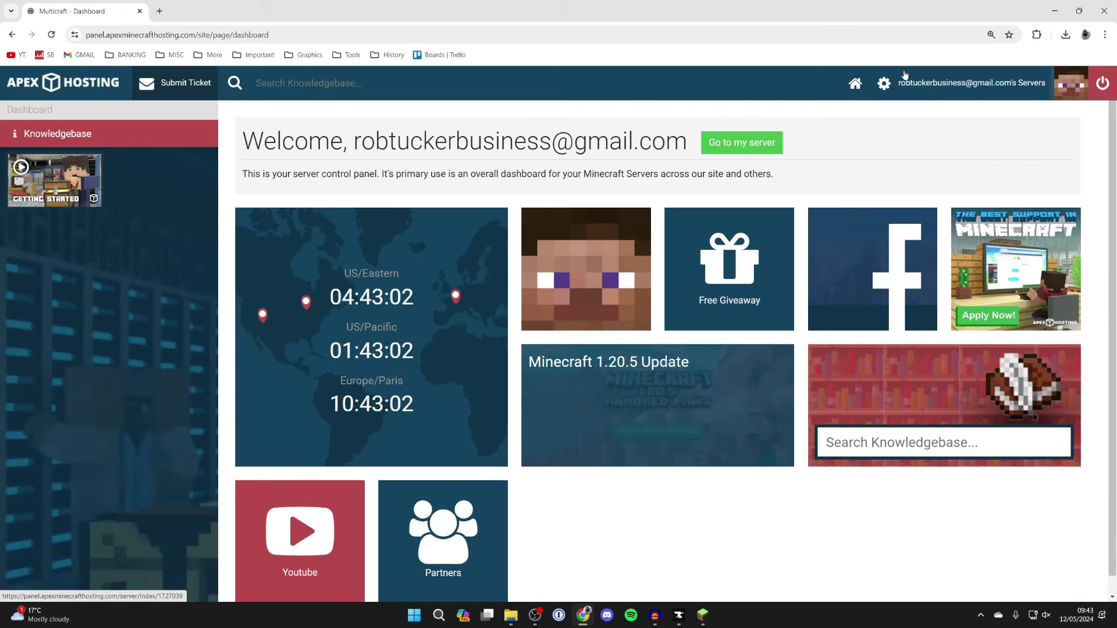
click(758, 140)
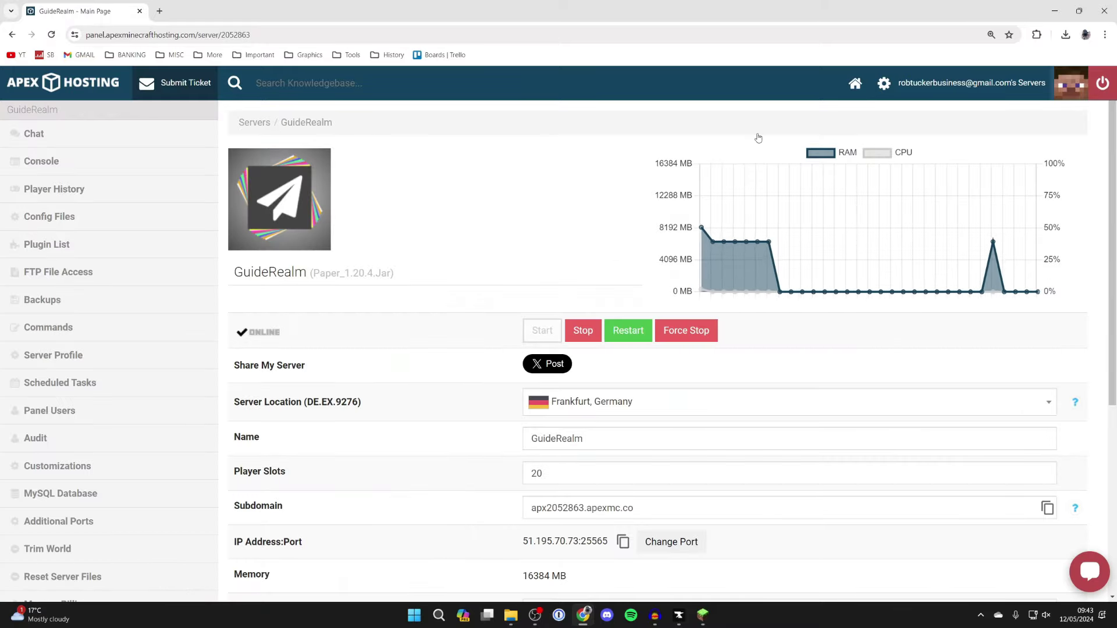
scroll(496, 202, down, 5)
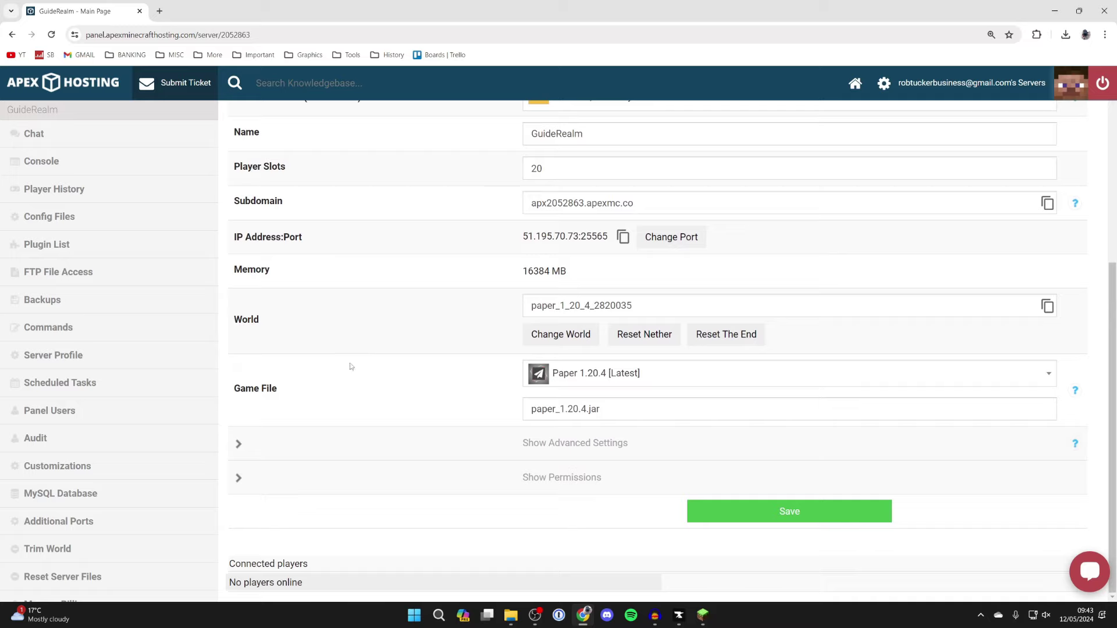
click(593, 373)
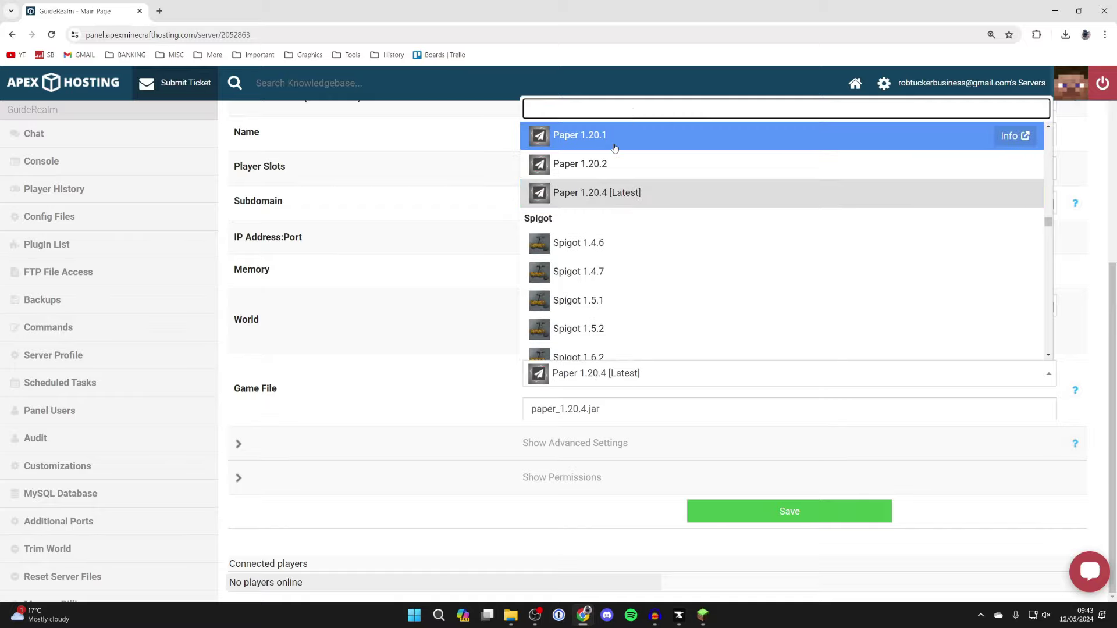
text(skyfac)
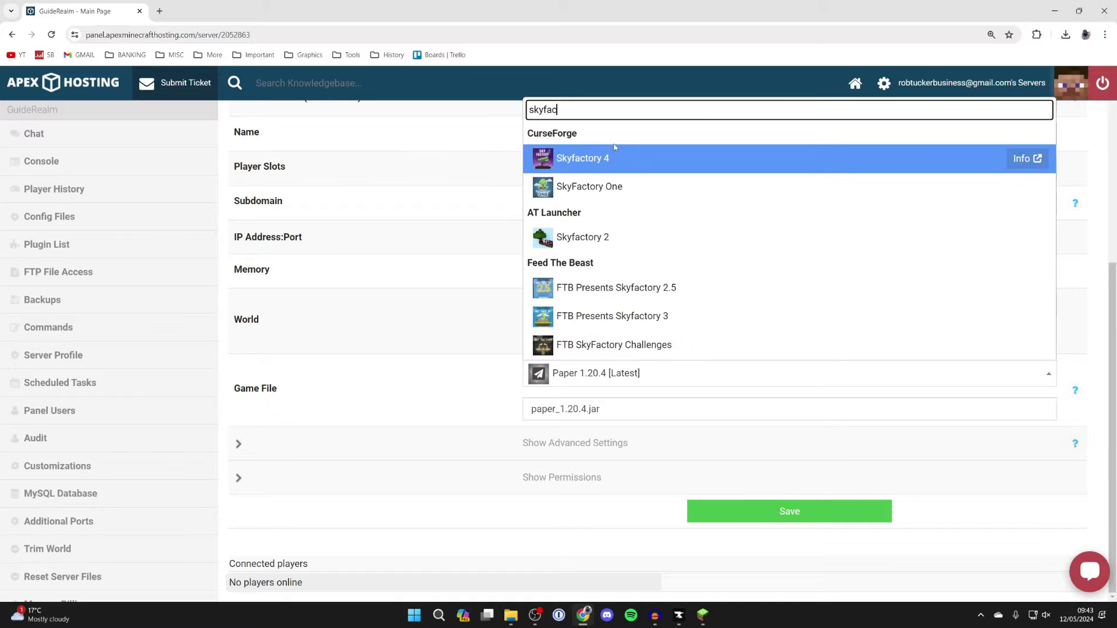
- Load Skyfactory 4 as GuideRealm's game file on a new world and restart the server
click(575, 161)
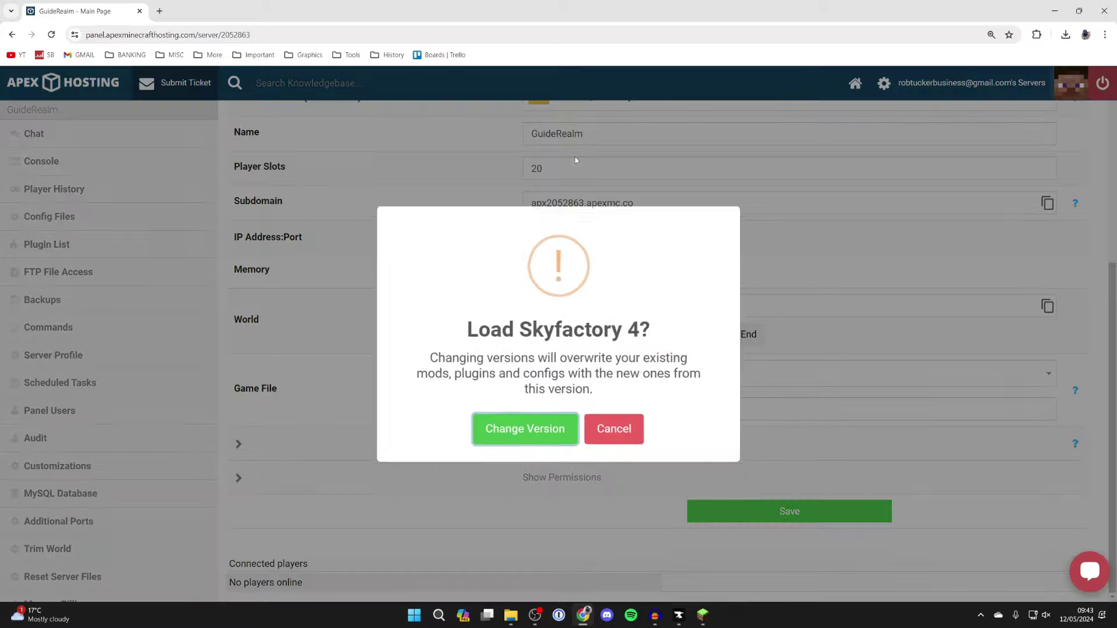
click(530, 425)
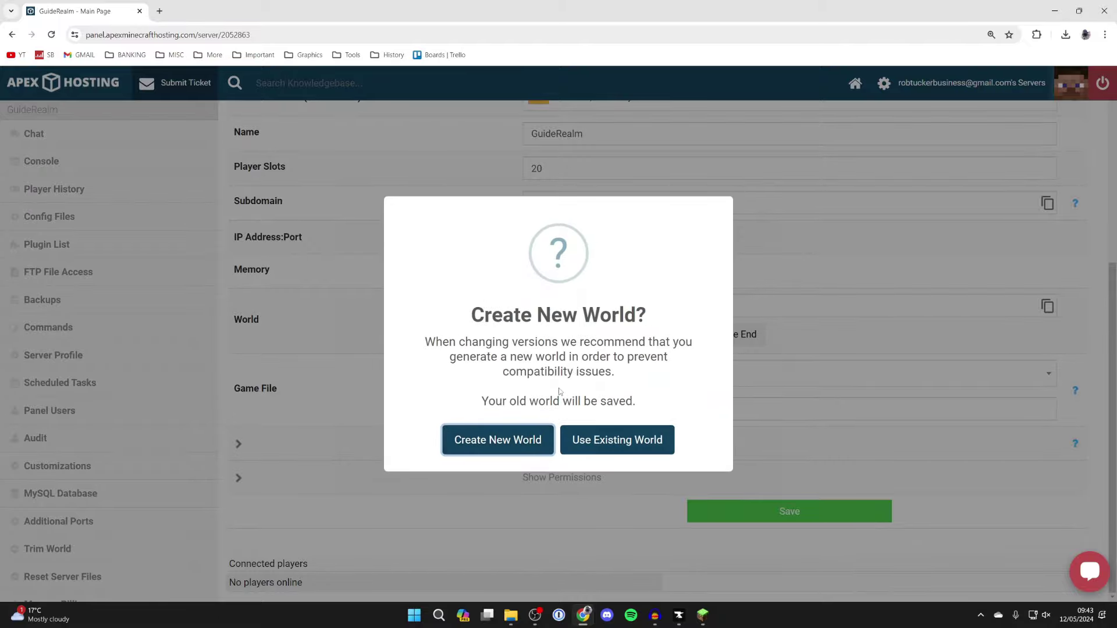
click(519, 446)
click(519, 446)
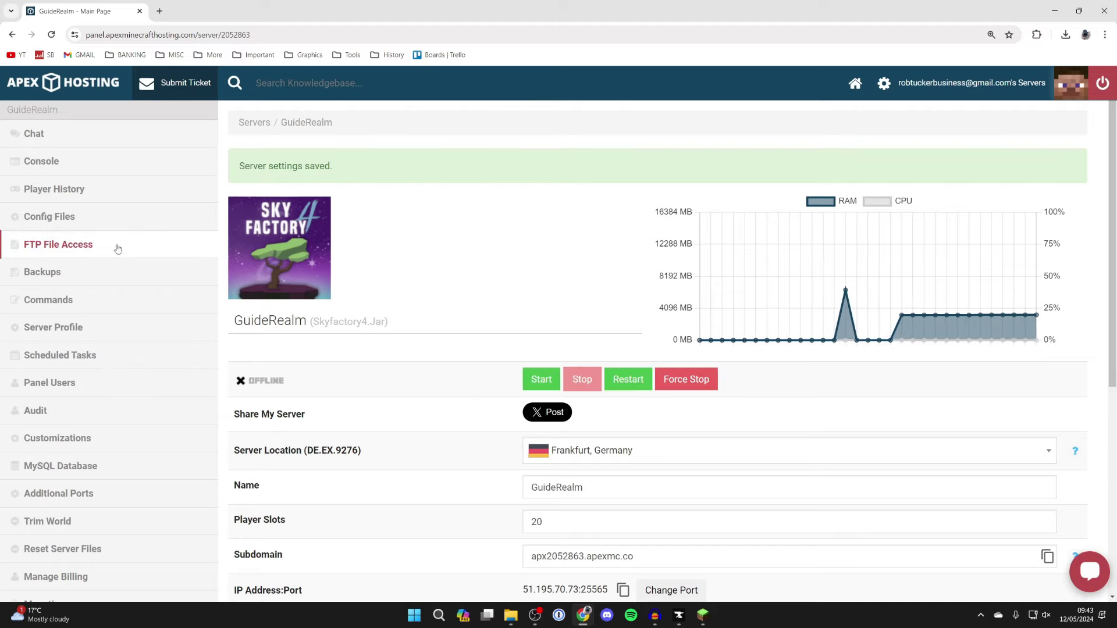
click(97, 168)
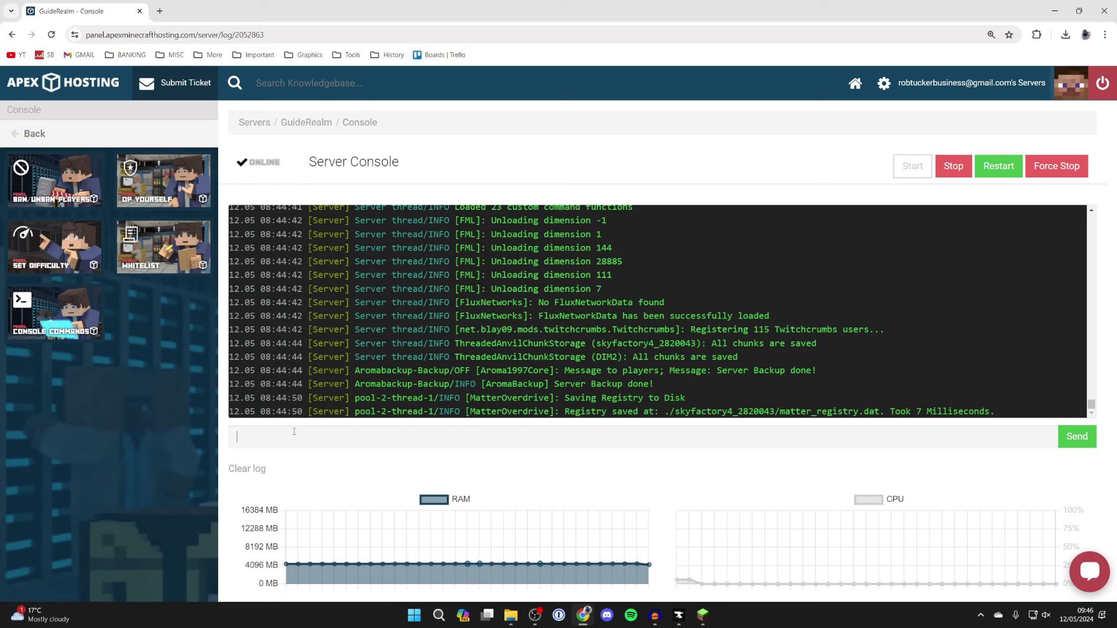
- Run 'op GuideRealm' in the server console to grant operator status
text(op GuideRealm)
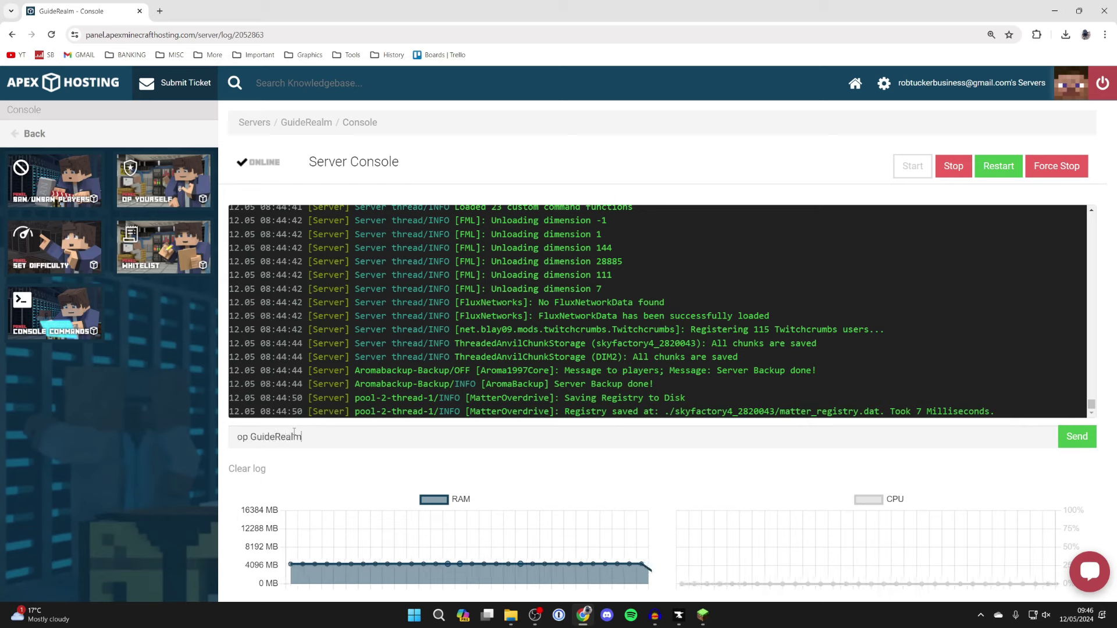
key(Return)
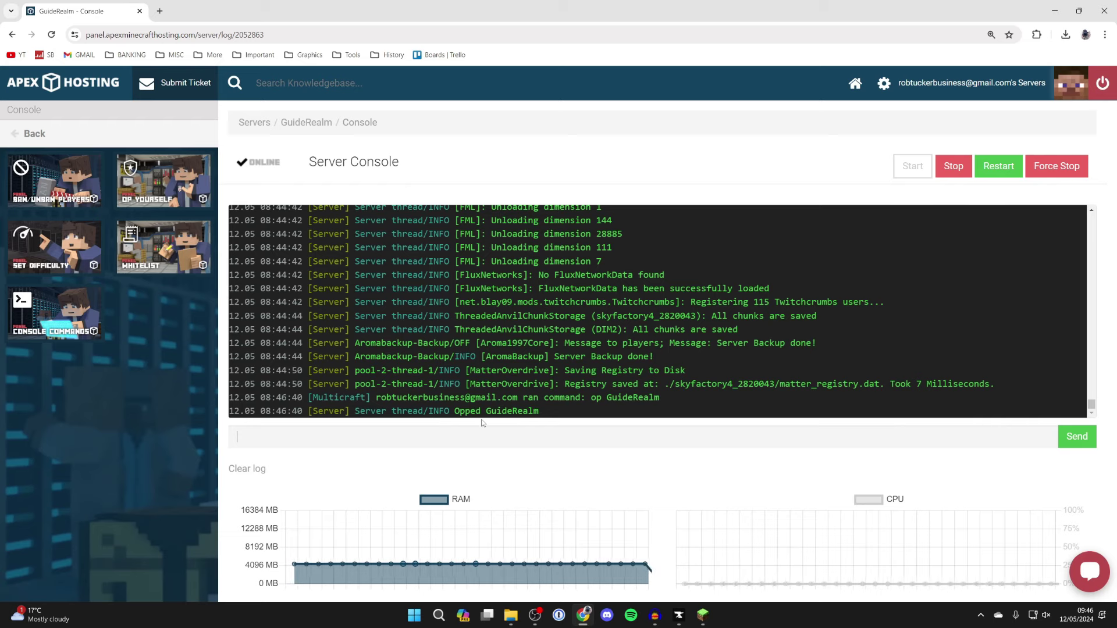
- Review GuideRealm's subdomain and world details on its overview, then switch to Minecraft
click(133, 132)
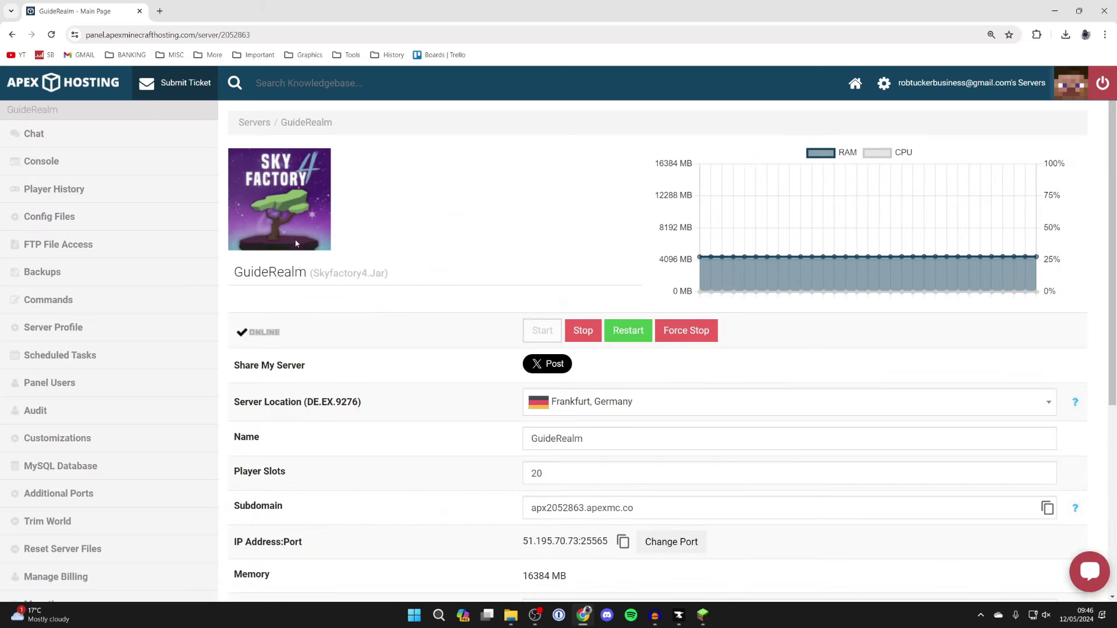
mouse_move(712, 264)
scroll(536, 240, down, 1)
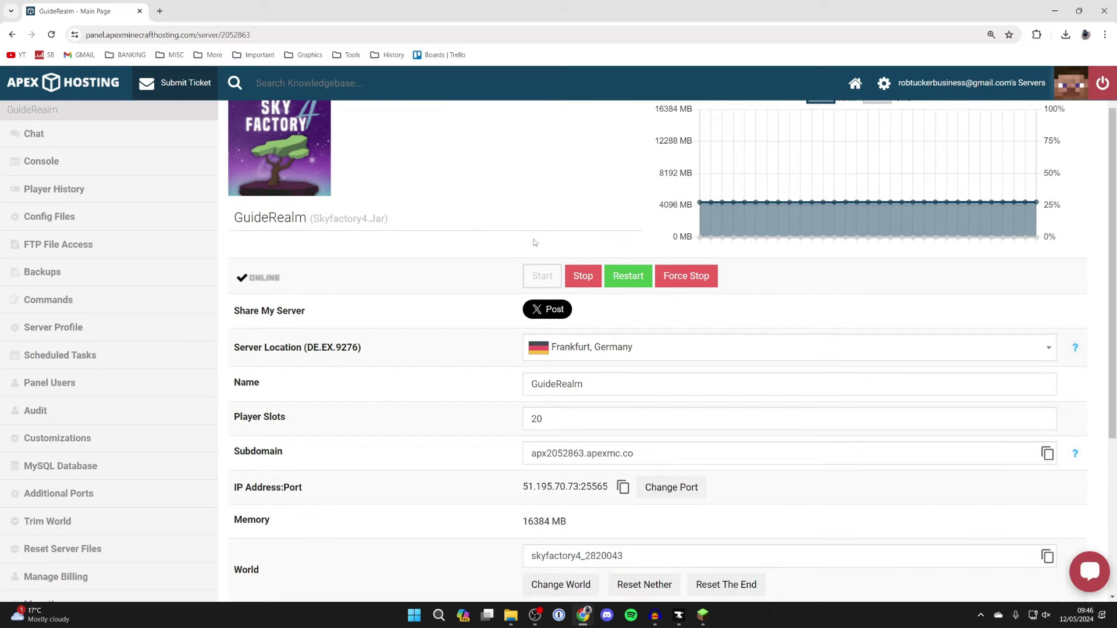
scroll(535, 242, down, 2)
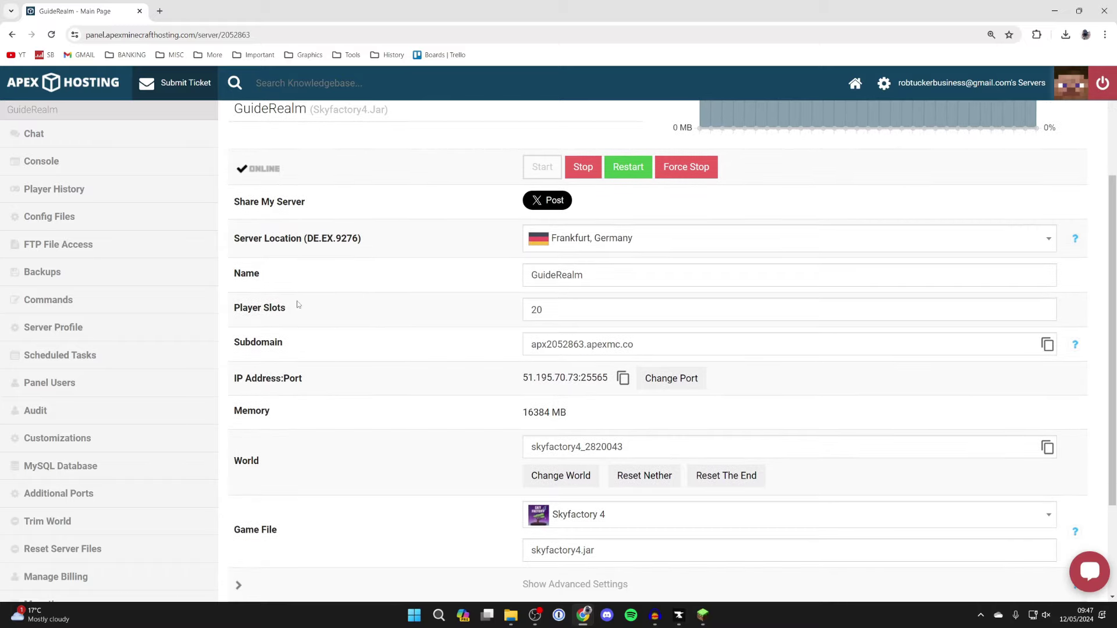
scroll(296, 307, down, 1)
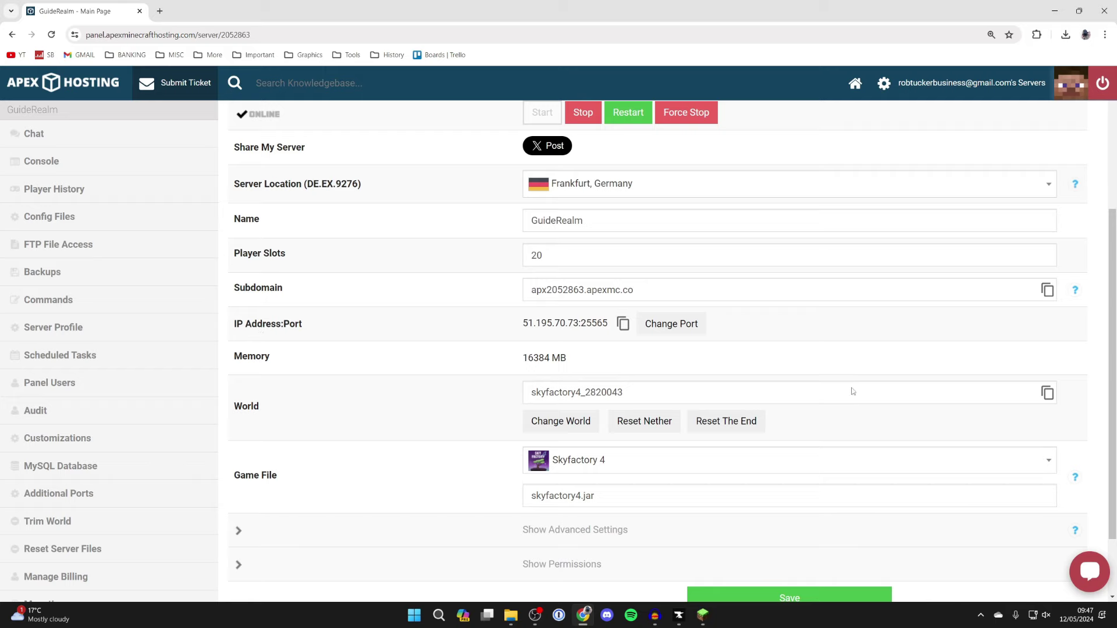
click(710, 620)
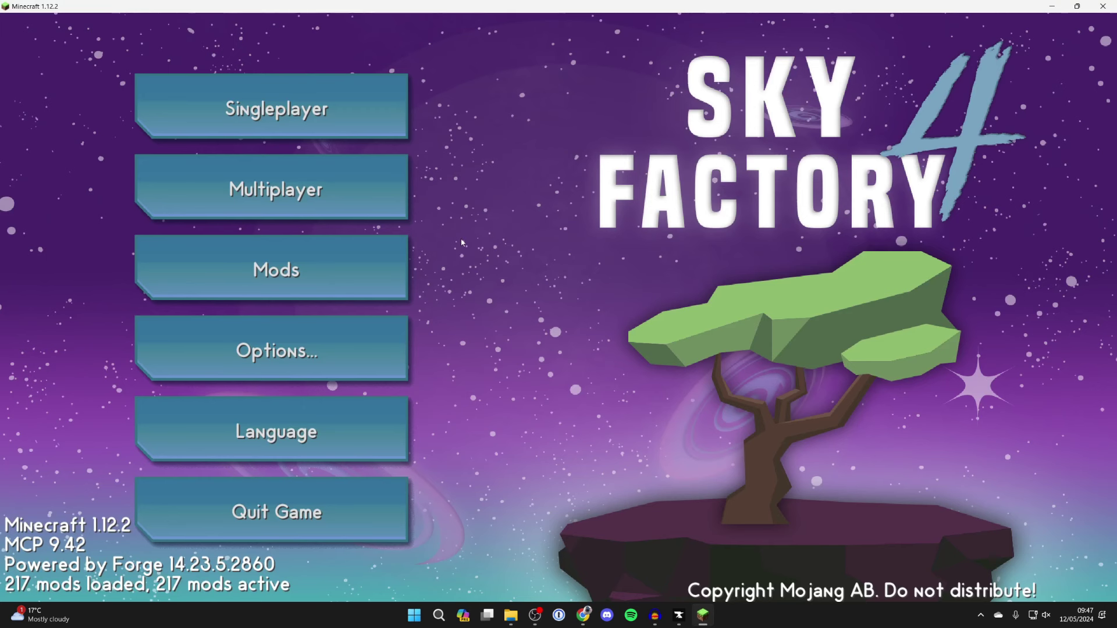
- Start a new multiplayer server entry and paste the panel's subdomain into its Server Address
click(304, 200)
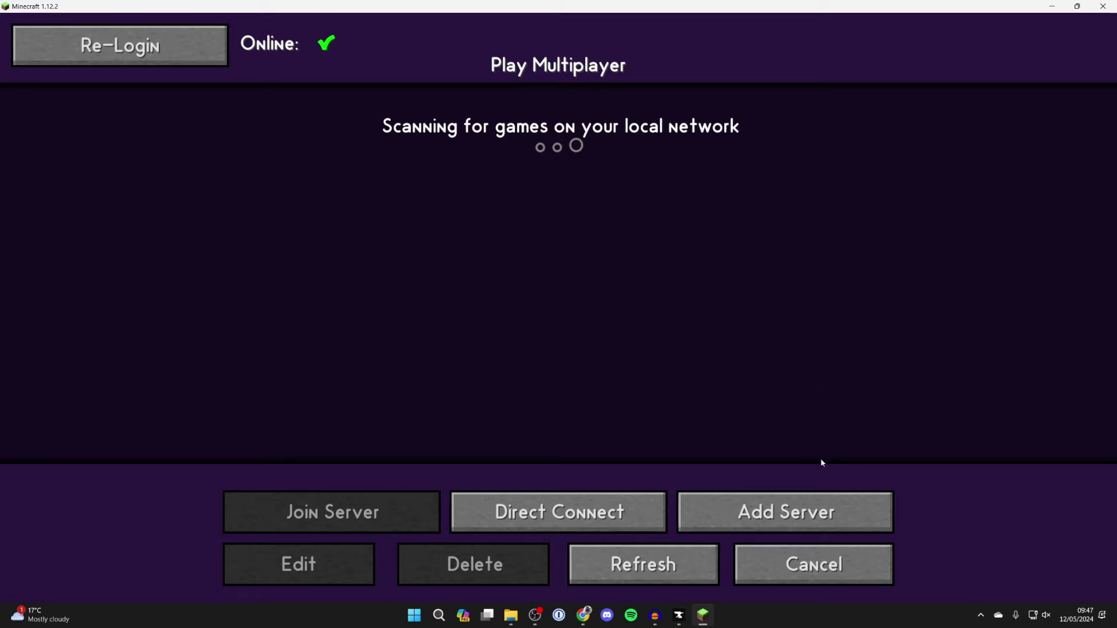
click(805, 521)
click(583, 614)
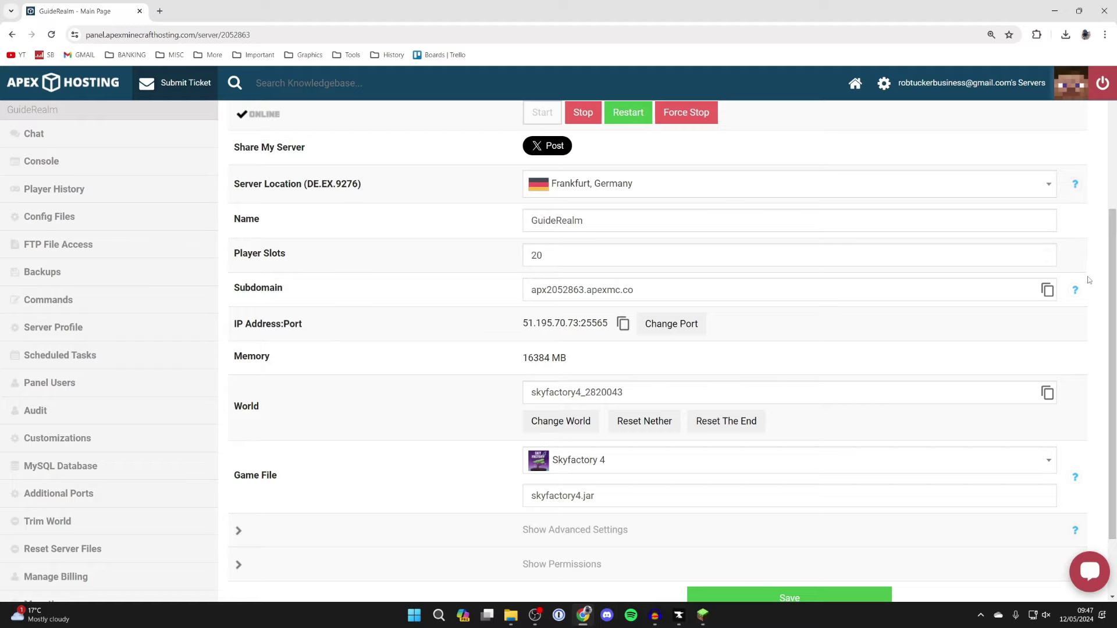
click(1046, 293)
click(702, 615)
click(444, 265)
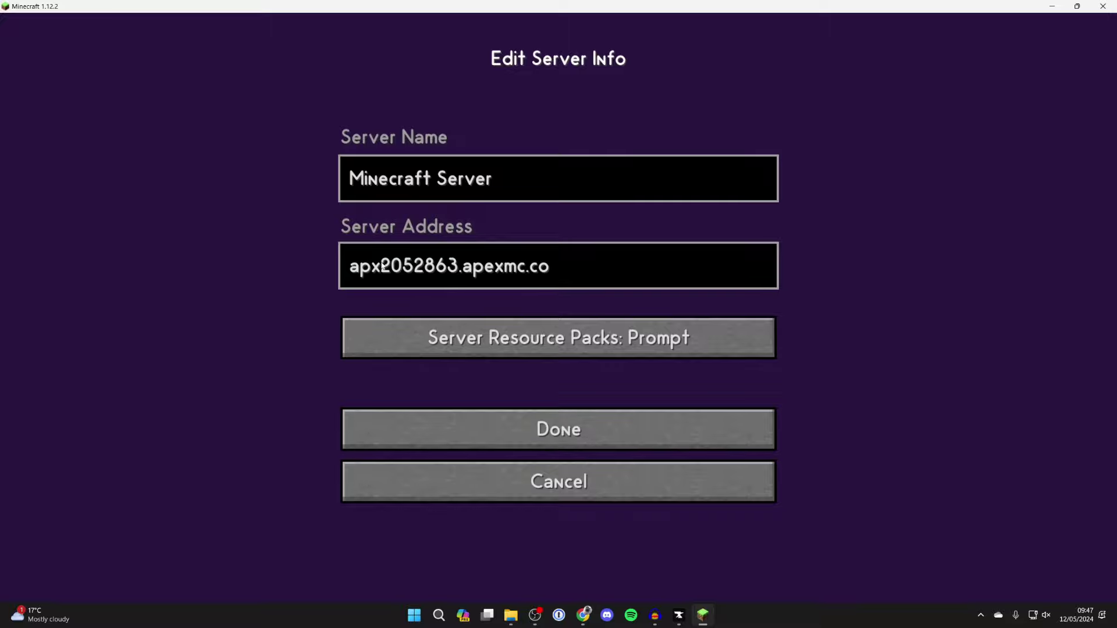
- Save the entry as Minecraft Server and join it from the server list
click(578, 435)
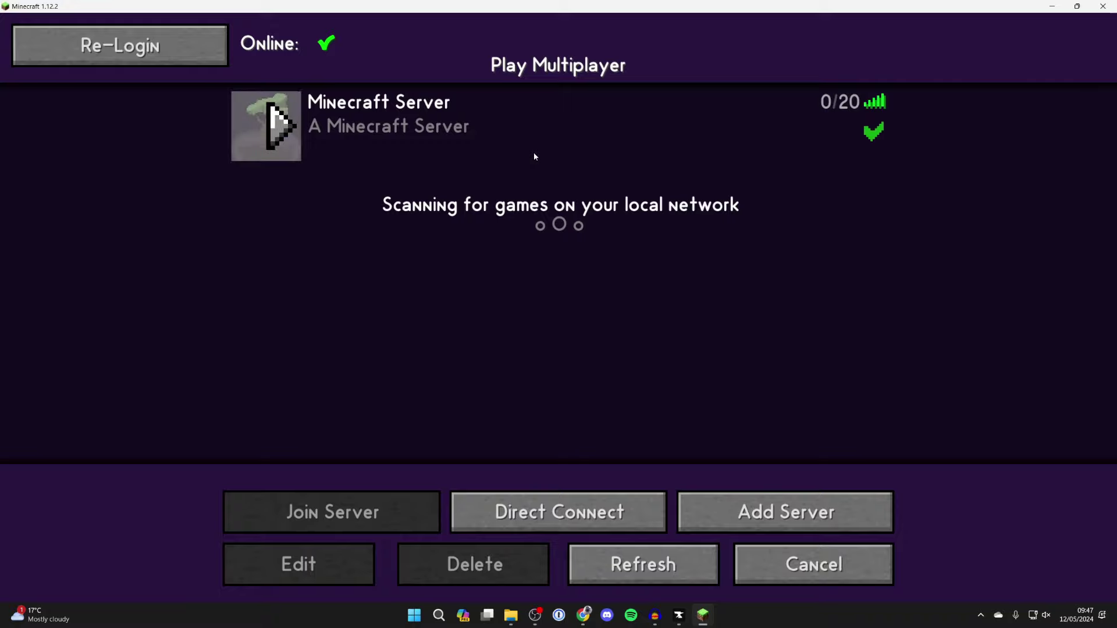
click(407, 155)
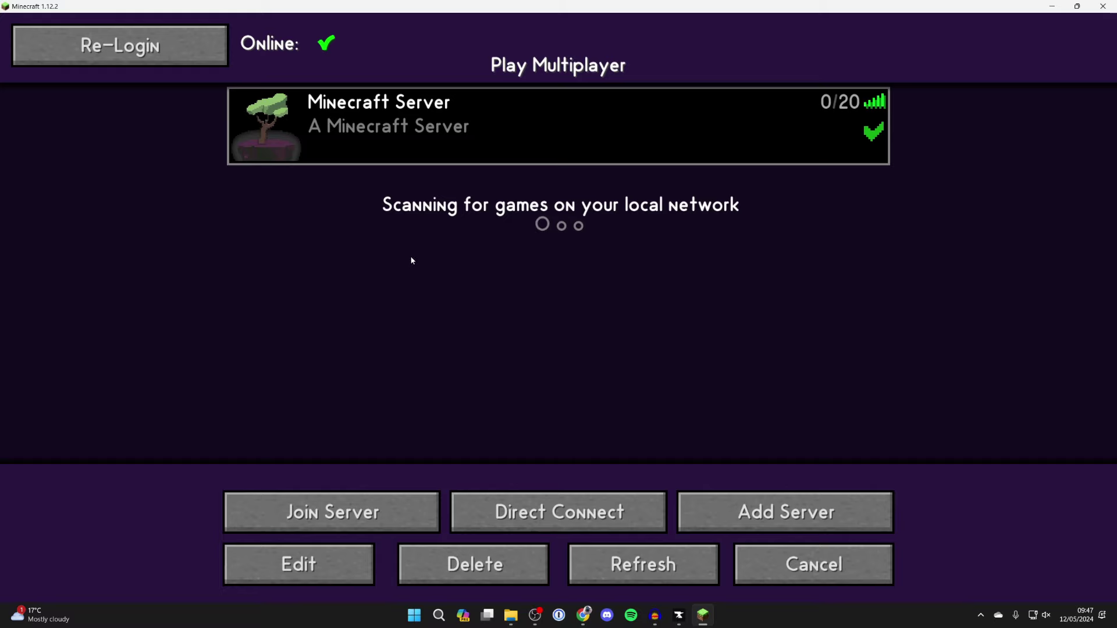
click(341, 507)
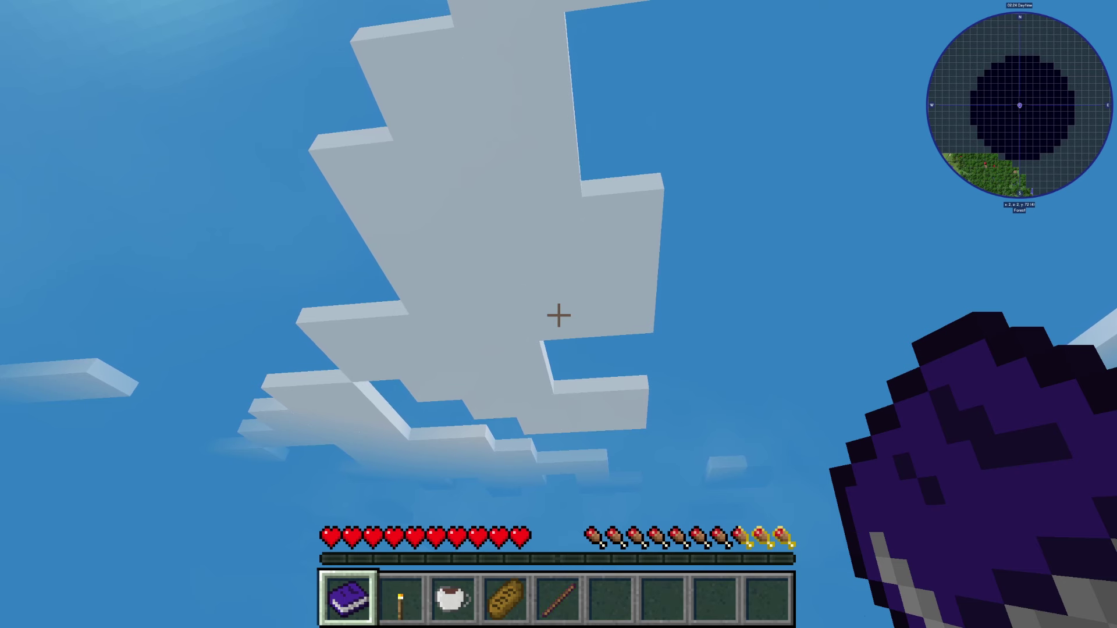
key(3)
scroll(558, 314, down, 4)
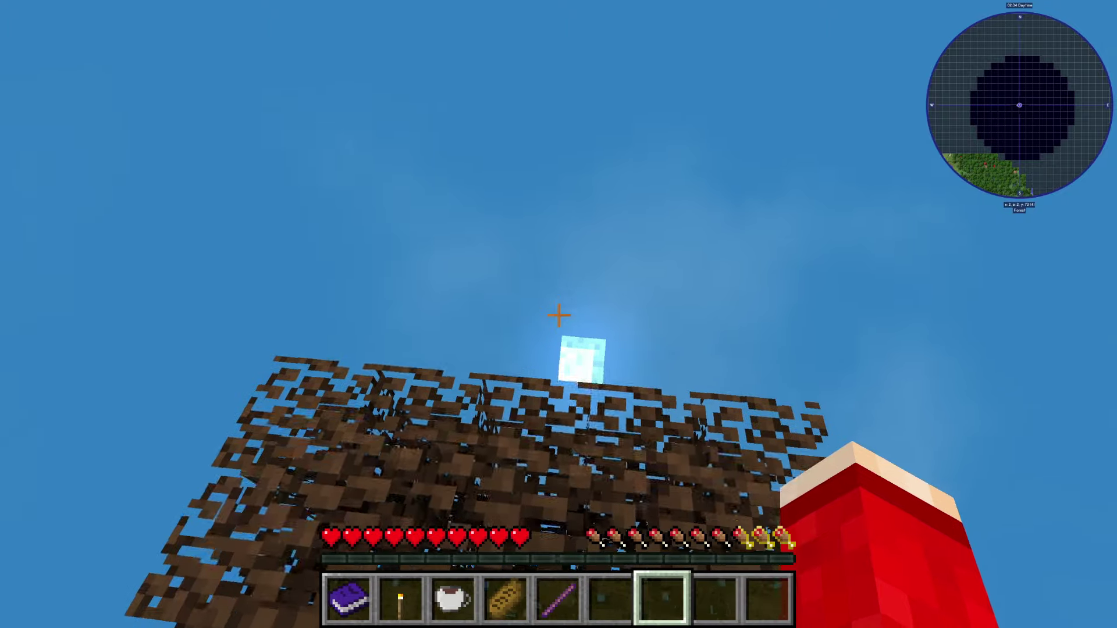
key(w)
scroll(558, 315, up, 6)
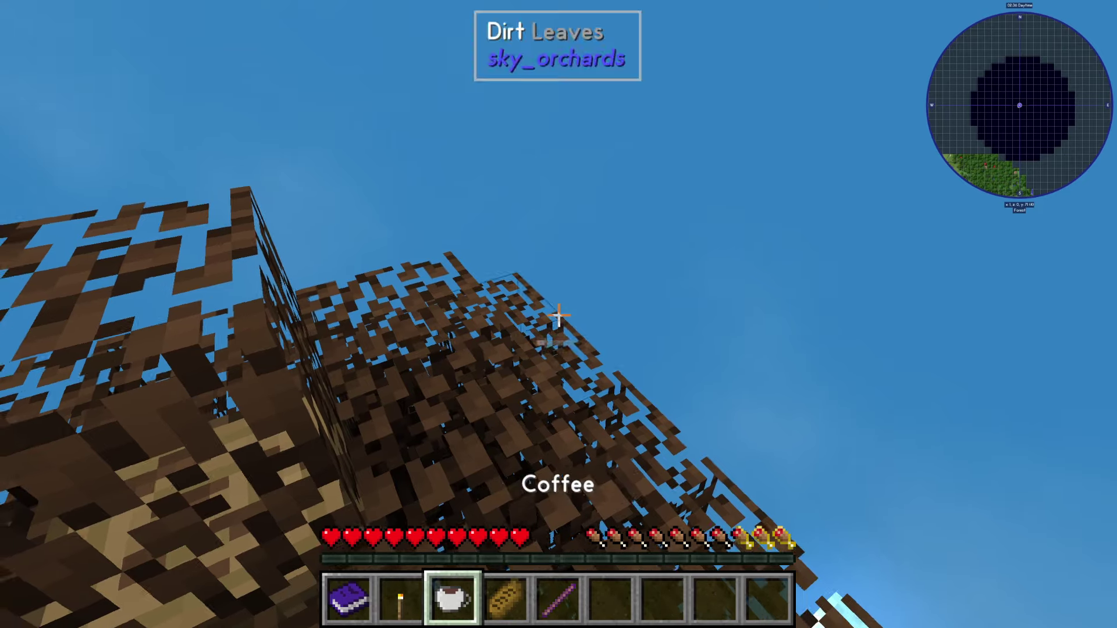
right_click(559, 315)
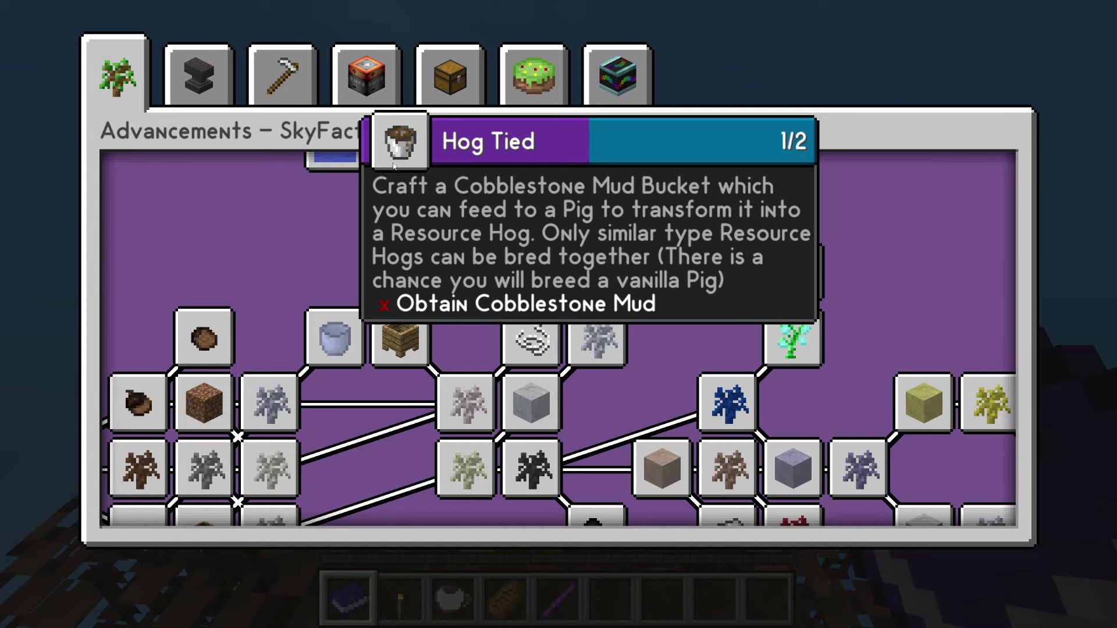